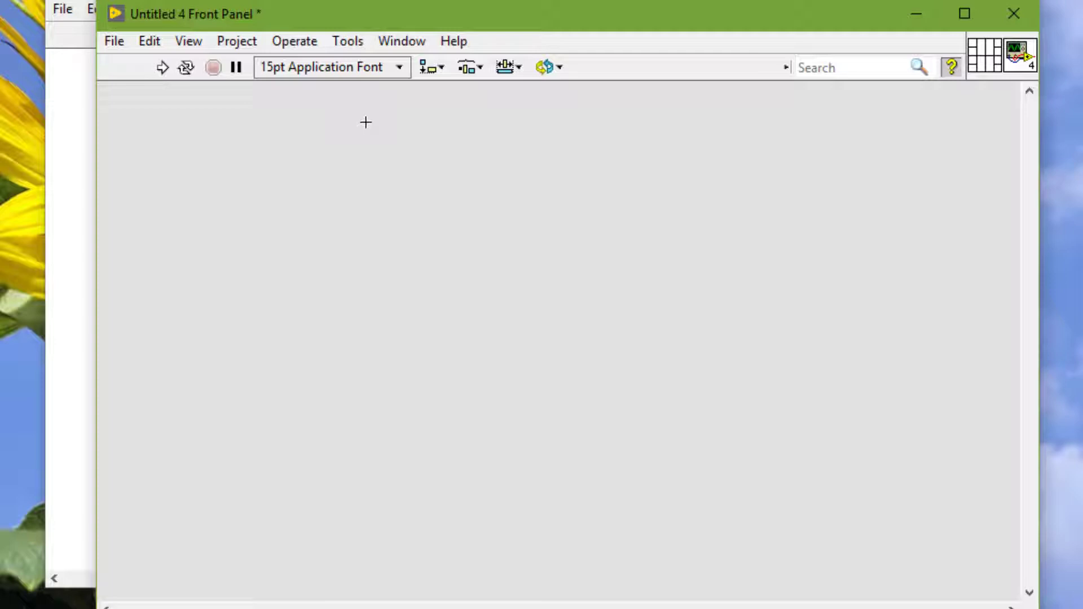
- Open the font list and close it without choosing a font
left_click(388, 70)
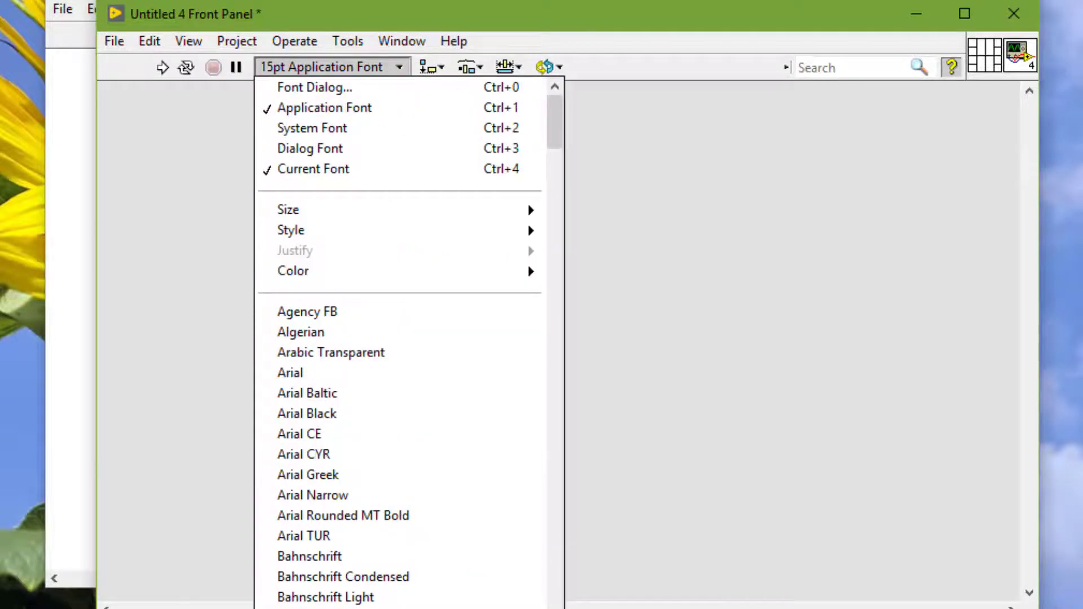
mouse_move(348, 282)
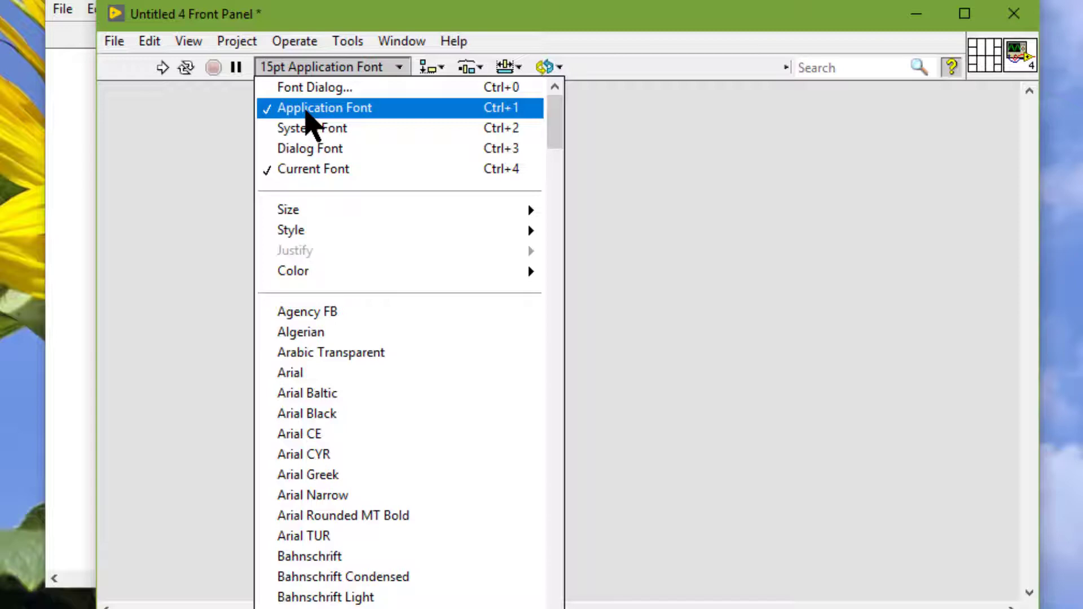
left_click(587, 167)
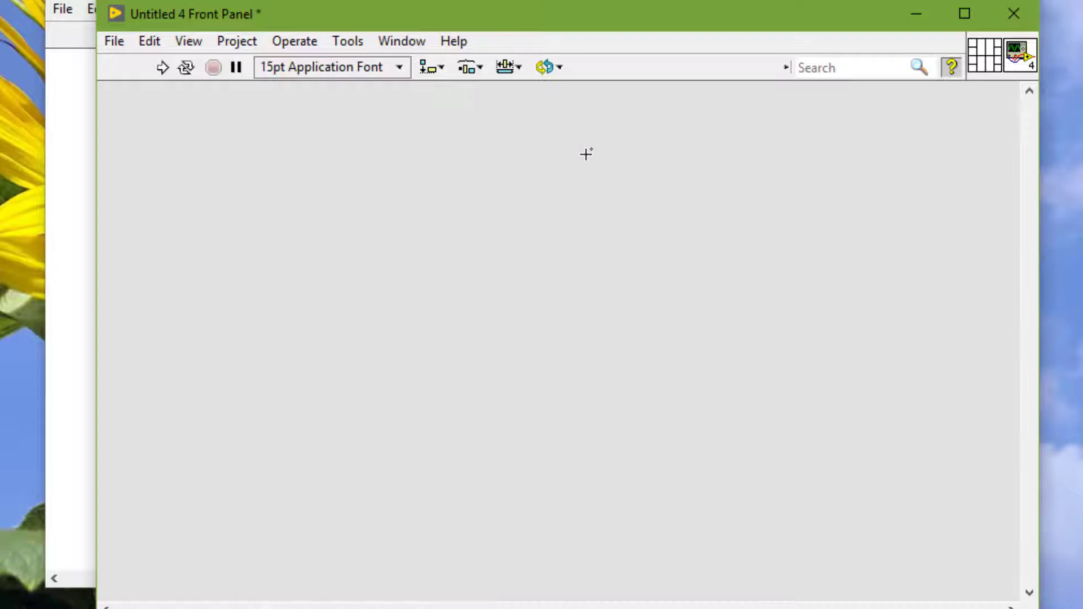
- Pick the Coloring tool from the Tools palette and open the front panel's colour picker
right_click(586, 153)
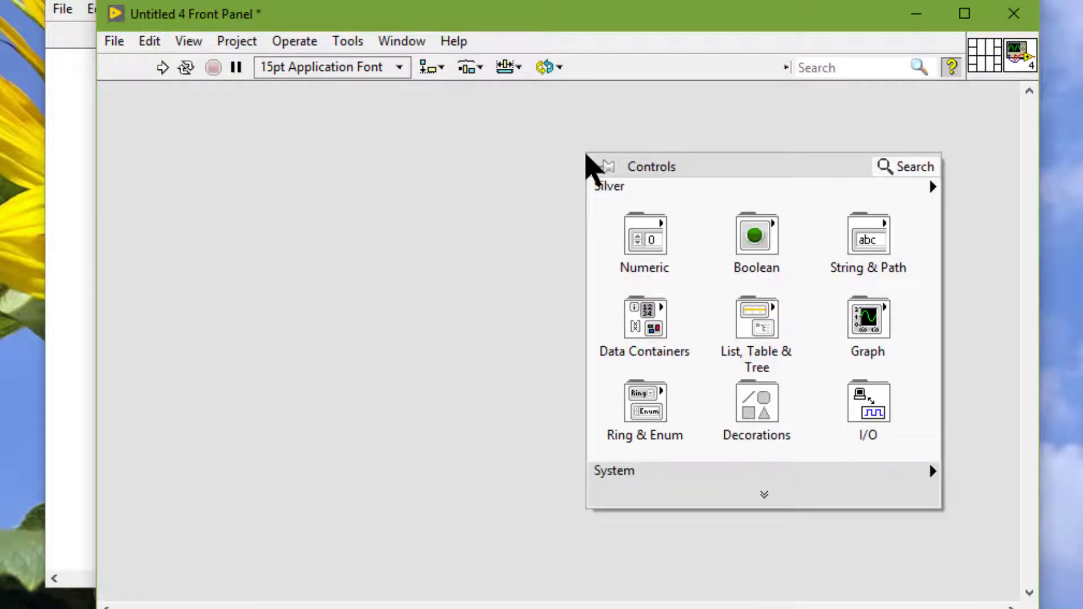
left_click(501, 158)
right_click(503, 159, "shift")
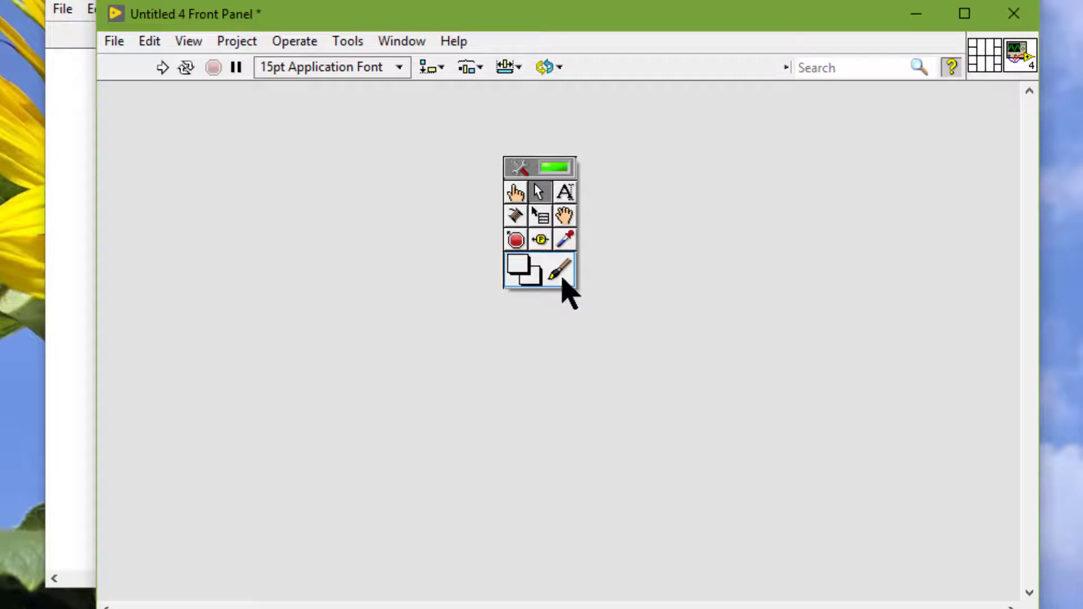
left_click(563, 280)
left_click(460, 157)
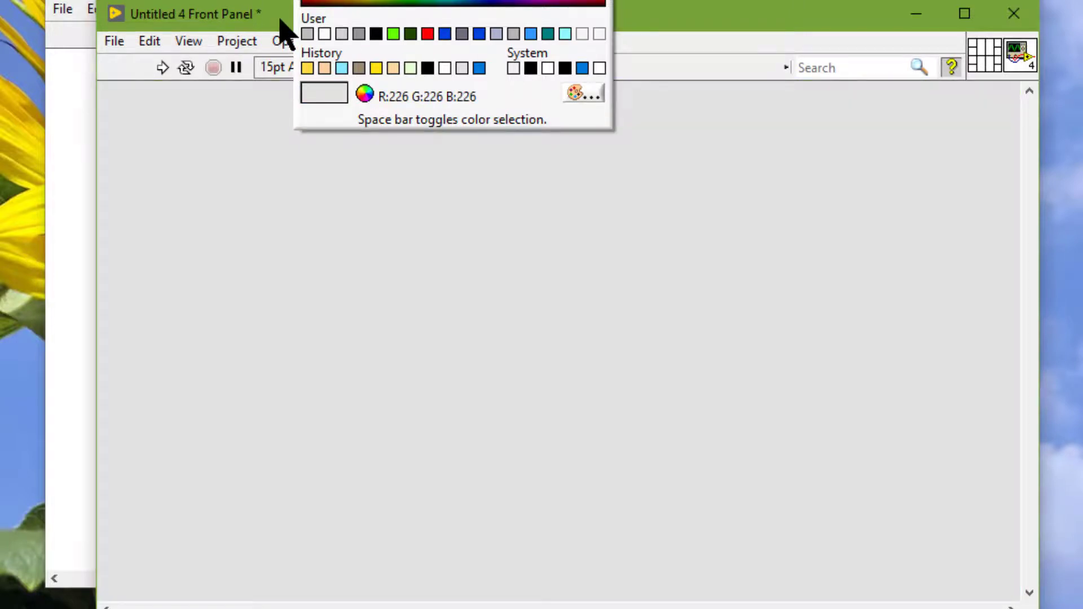
- Close the colour picker and open Tools > Options on the Environment page, scrolled to Fonts
left_click(281, 23)
left_click(354, 46)
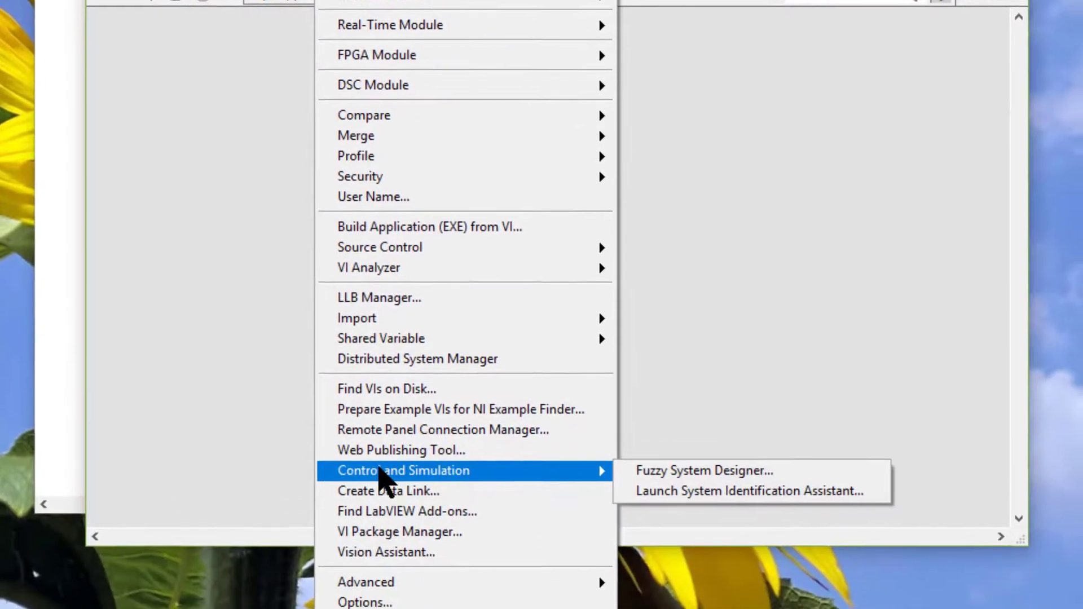
left_click(361, 582)
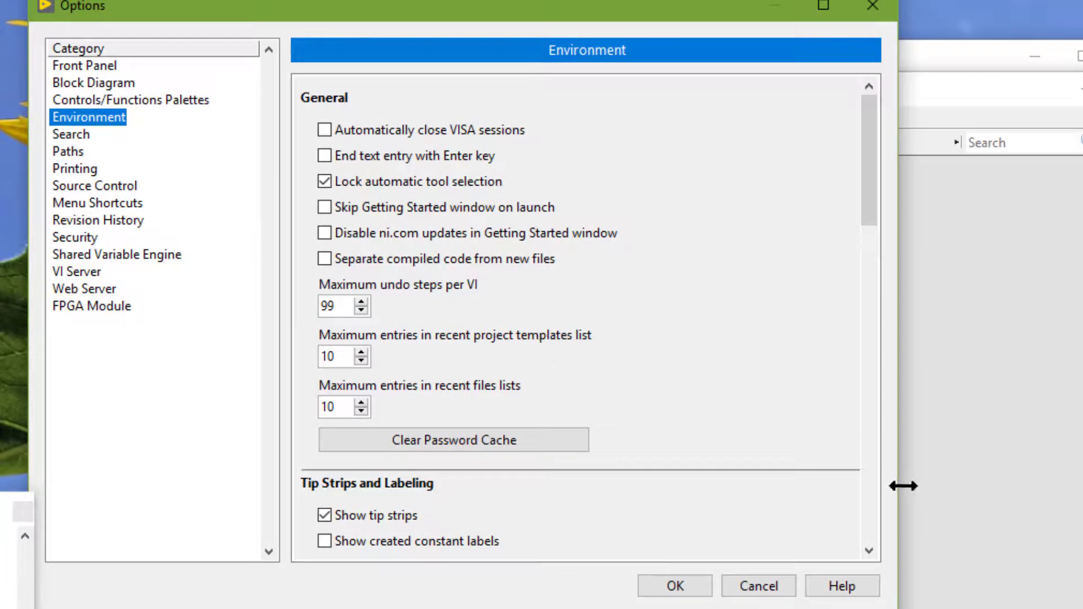
left_click(868, 498)
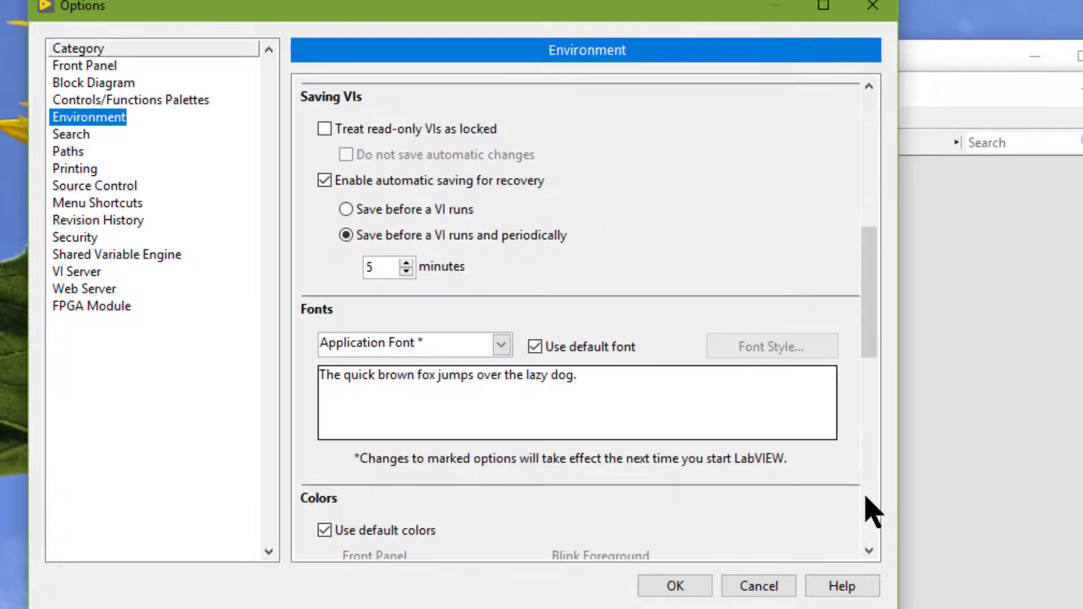
scroll(763, 488, "down", 3)
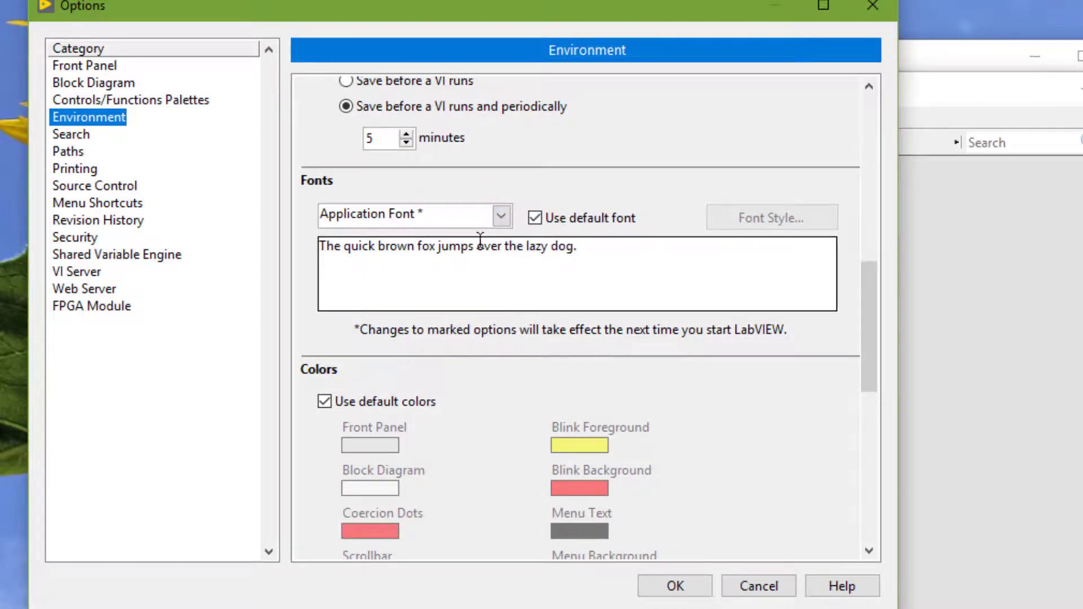
- Review the Dialog Font, System Font and Application Font settings in turn
left_click(538, 219)
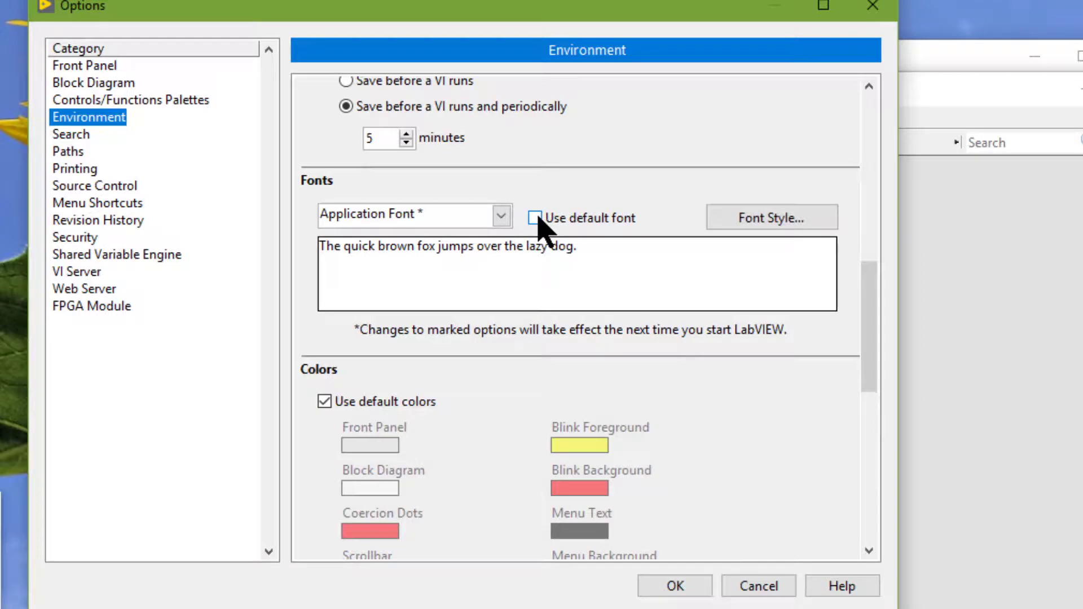
left_click(501, 215)
left_click(418, 259)
left_click(503, 220)
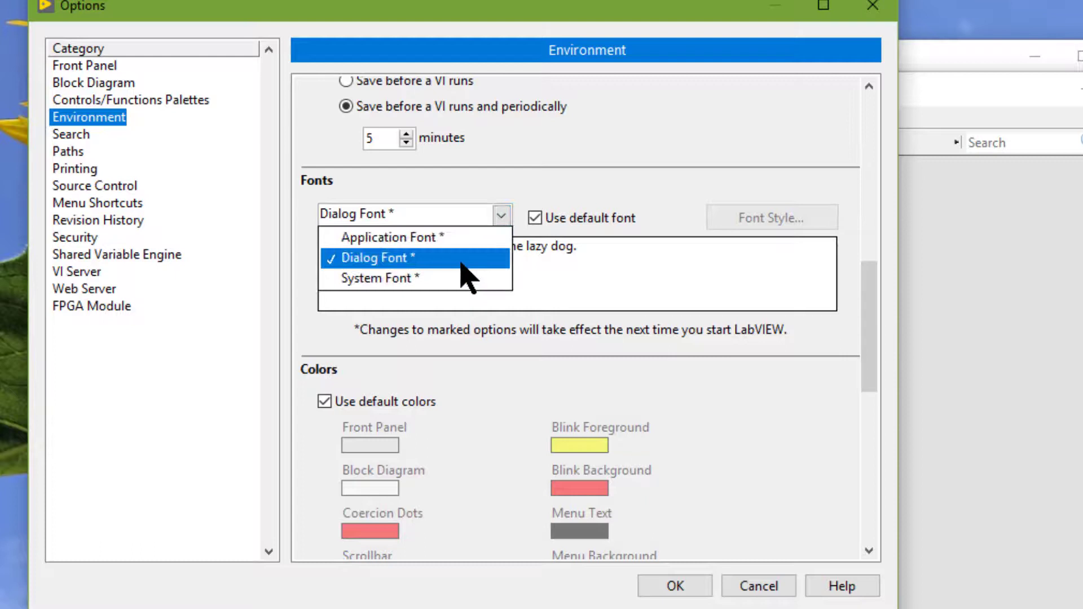
left_click(451, 277)
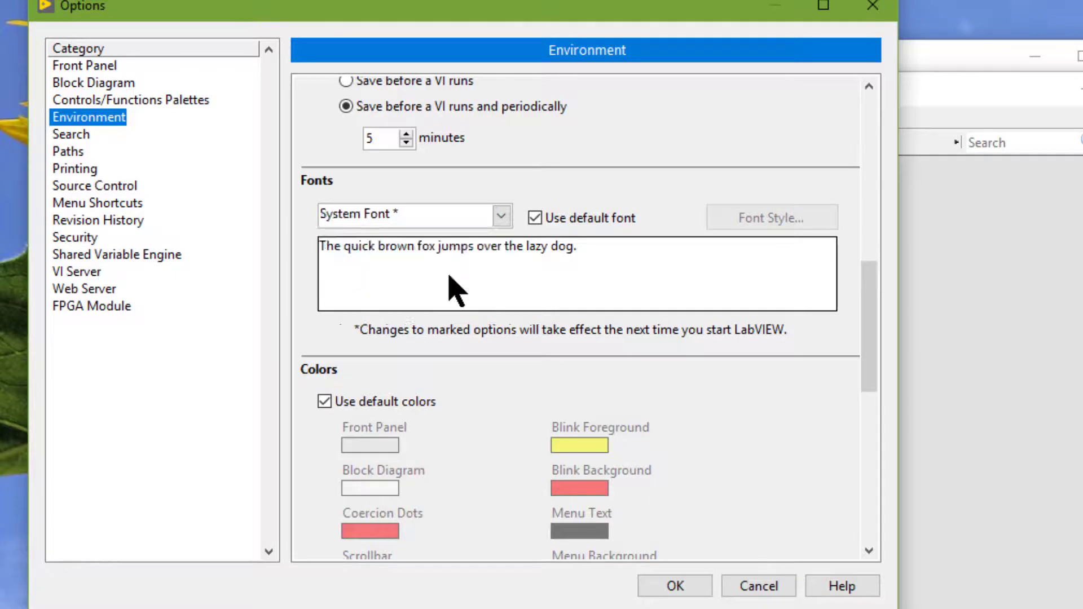
left_click(500, 215)
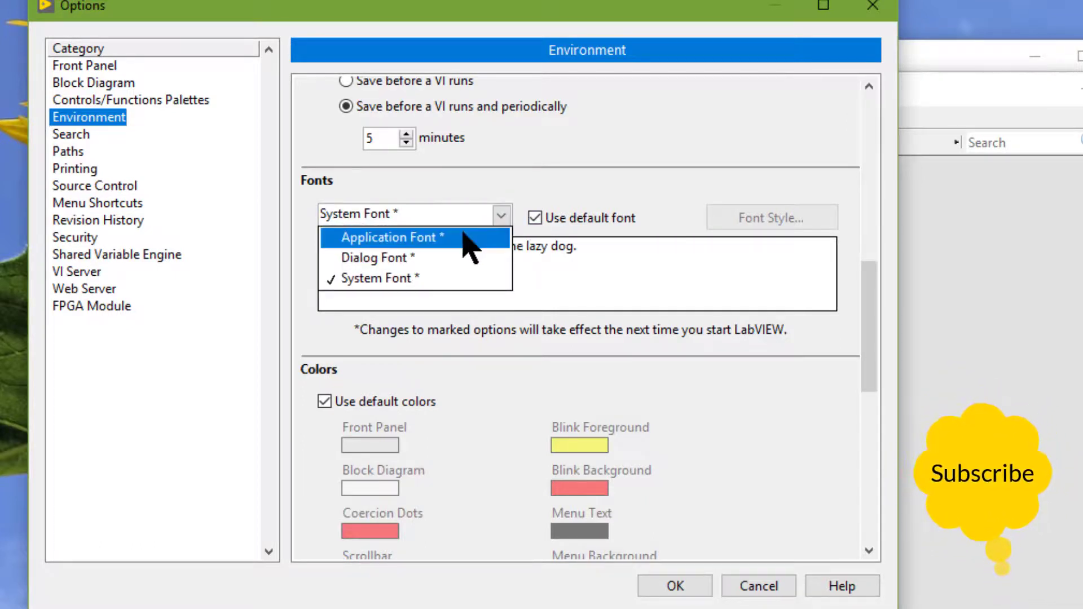
left_click(467, 239)
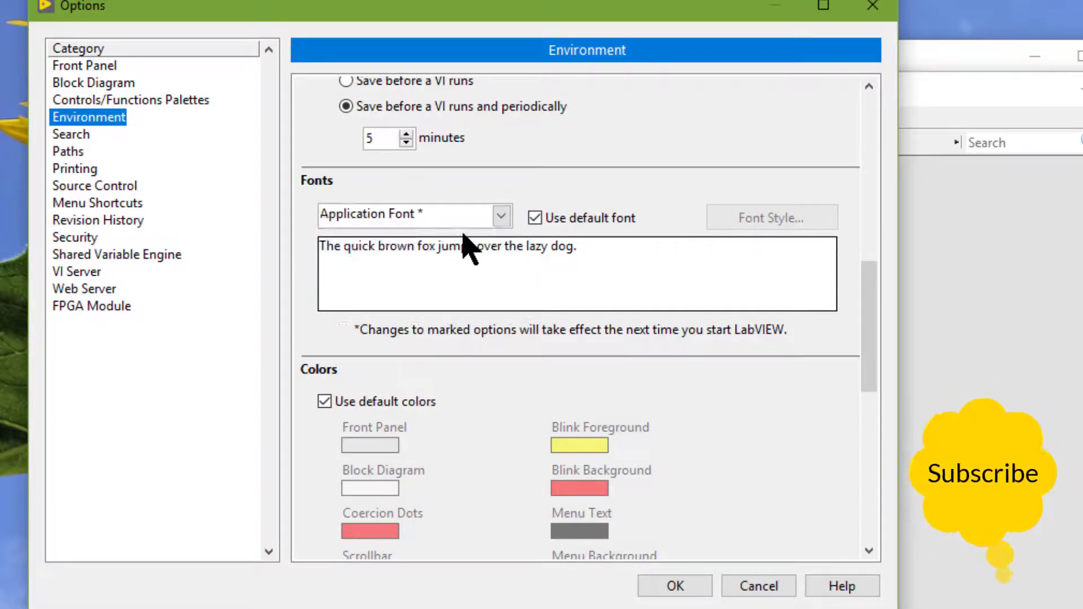
- Toggle the Application Font default, then open Font Style and cancel without changes
left_click(537, 221)
left_click(728, 224)
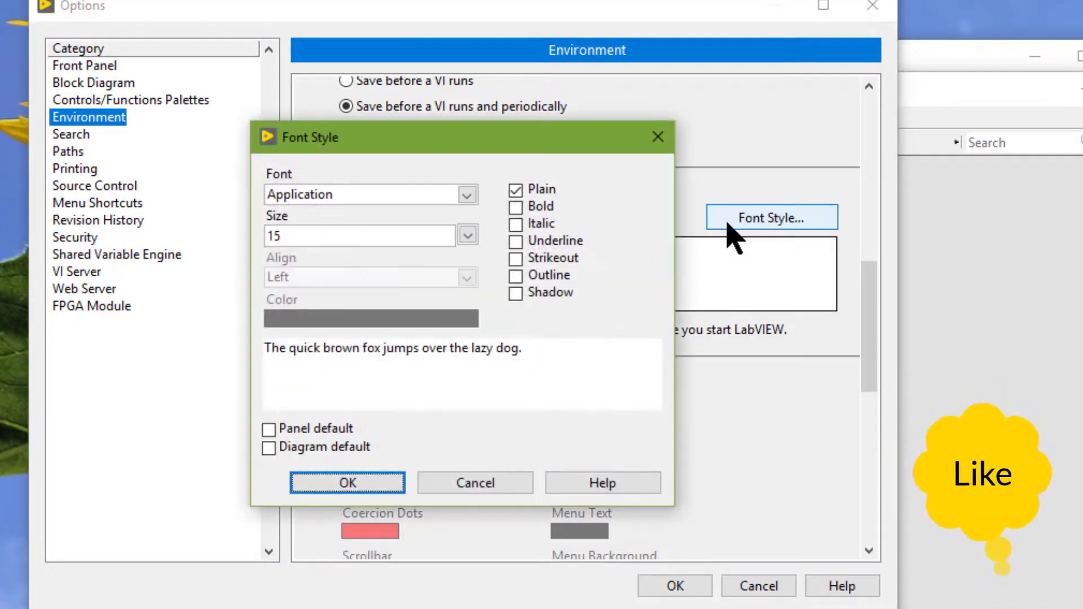
left_click(490, 487)
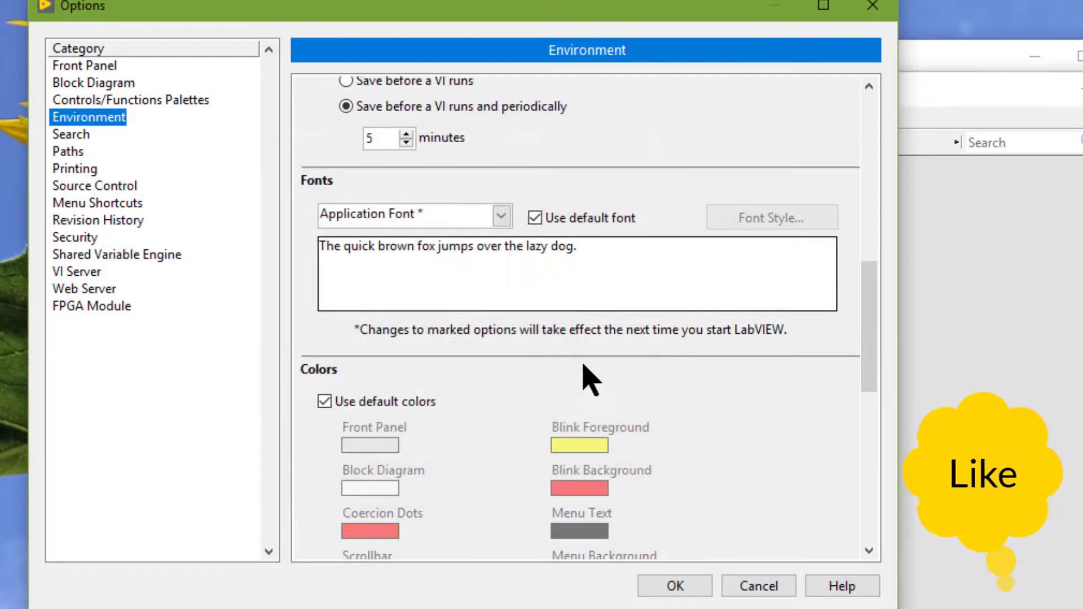
- Uncheck Use default colors and preview the Blink Foreground colour without changing it
scroll(581, 375, "down", 2)
scroll(584, 378, "down", 1)
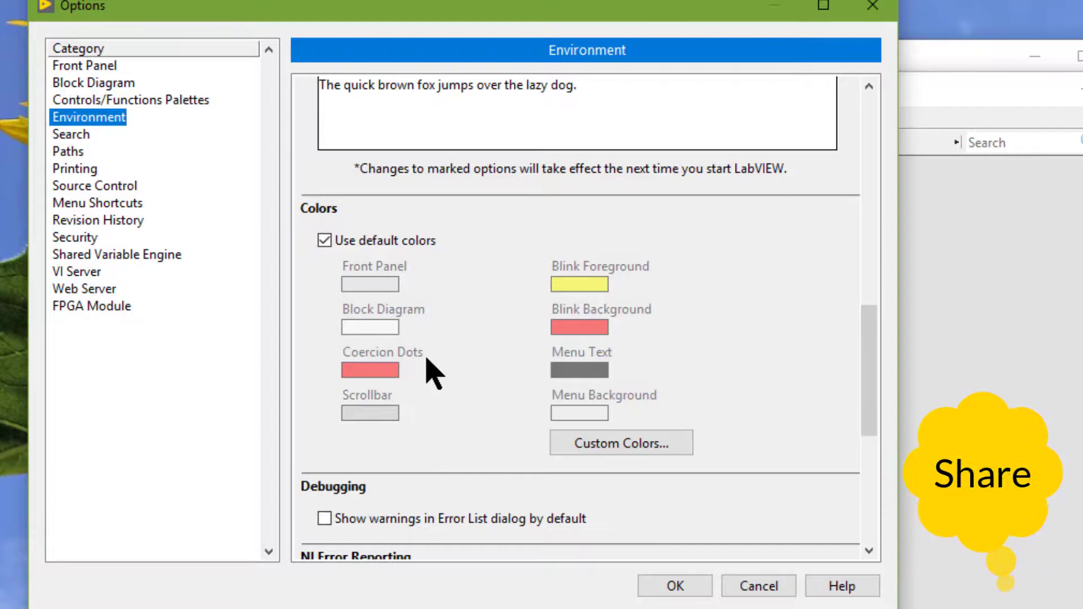
left_click(328, 243)
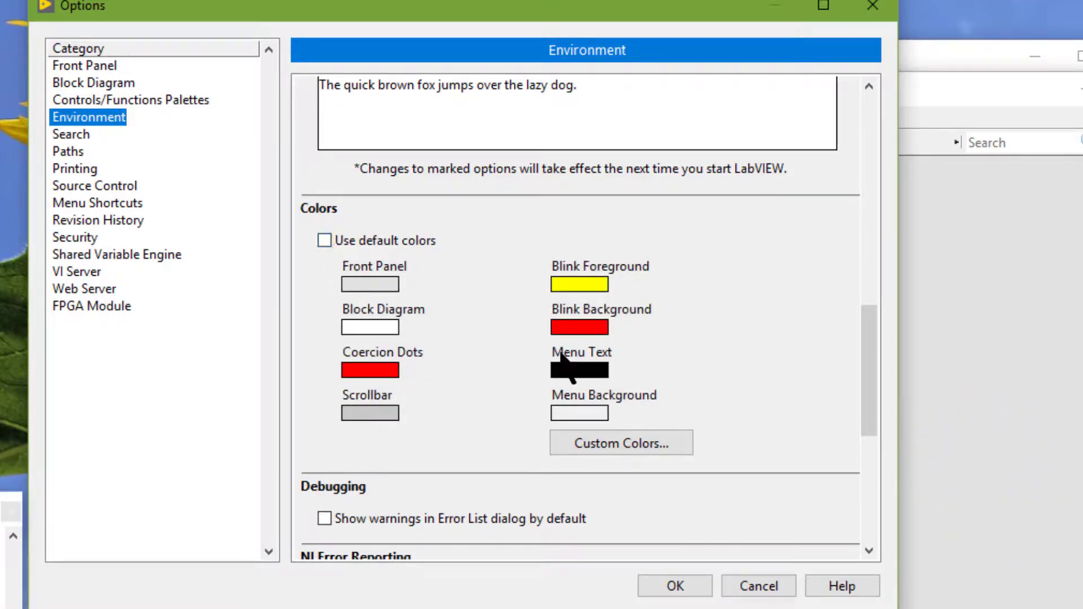
left_click(581, 287)
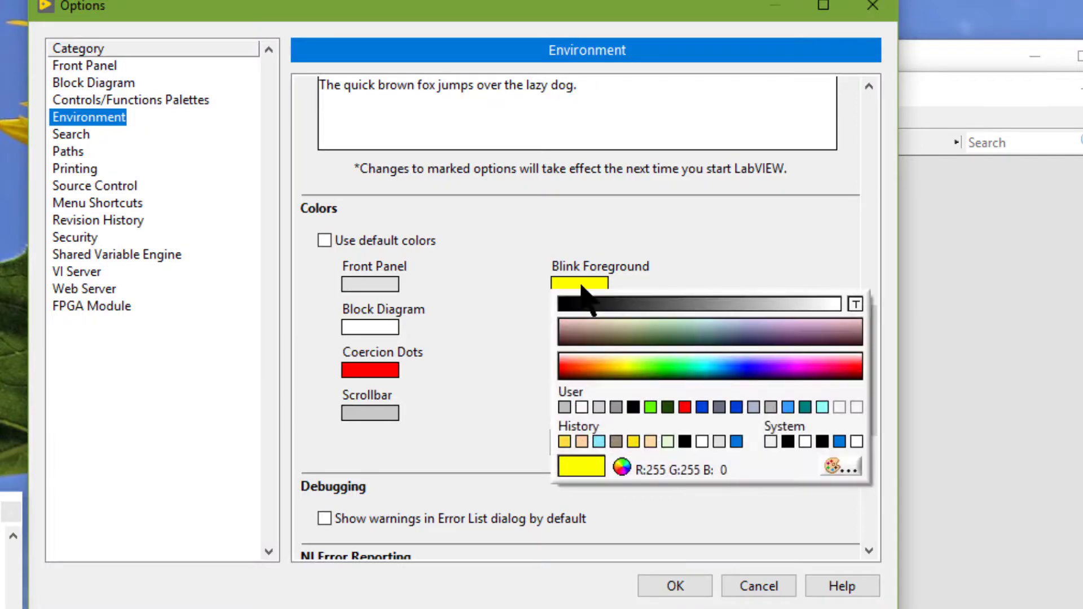
left_click(519, 238)
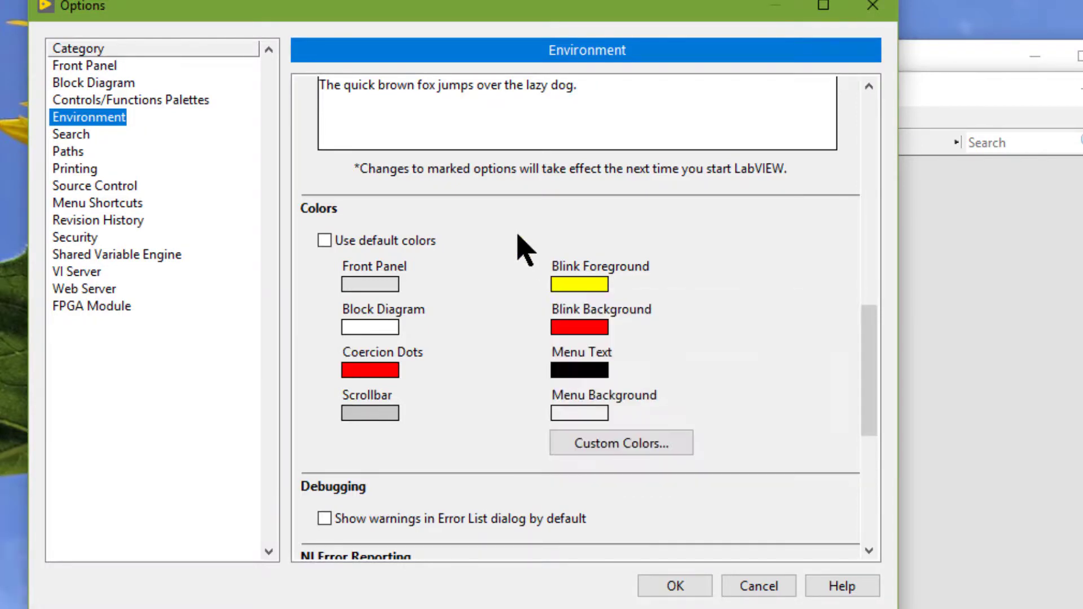
- Inspect the Template Comment colour in Custom Colors, then cancel the User Colors dialog
left_click(583, 447)
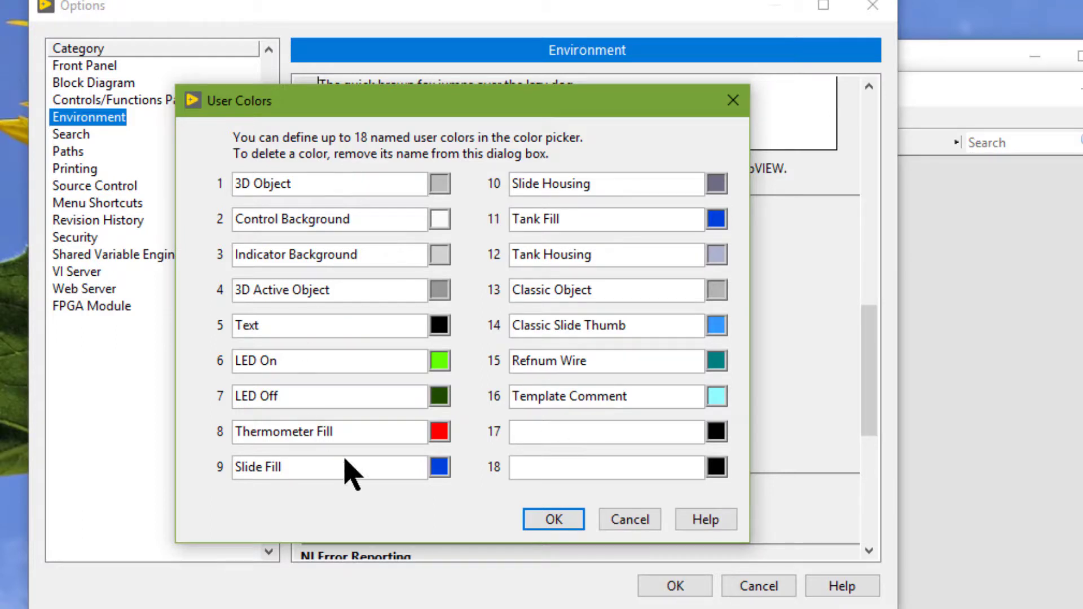
left_click(570, 402)
left_click(716, 396)
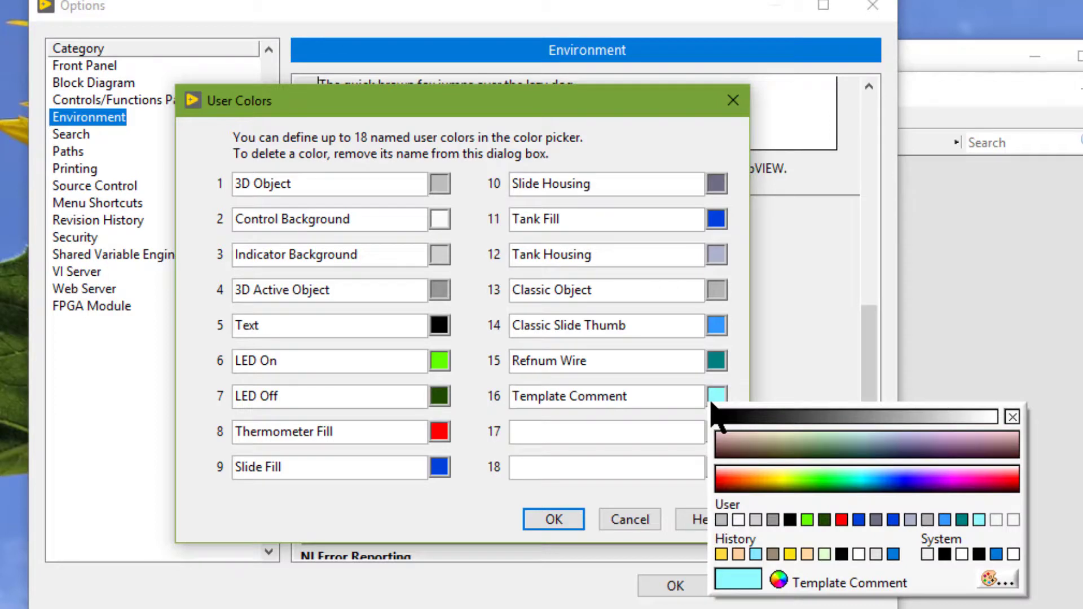
left_click(622, 515)
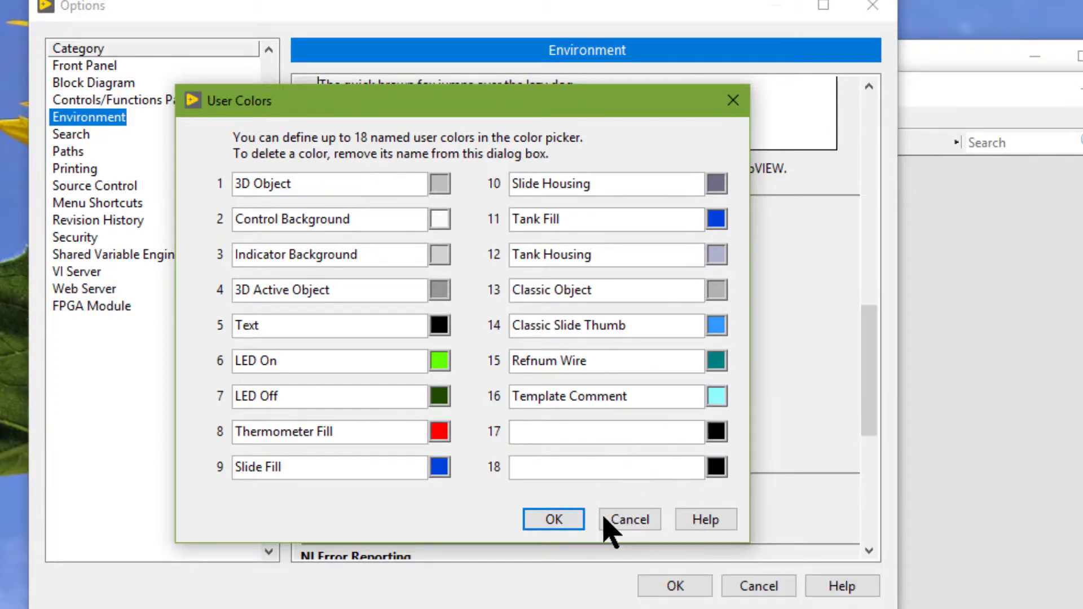
left_click(617, 518)
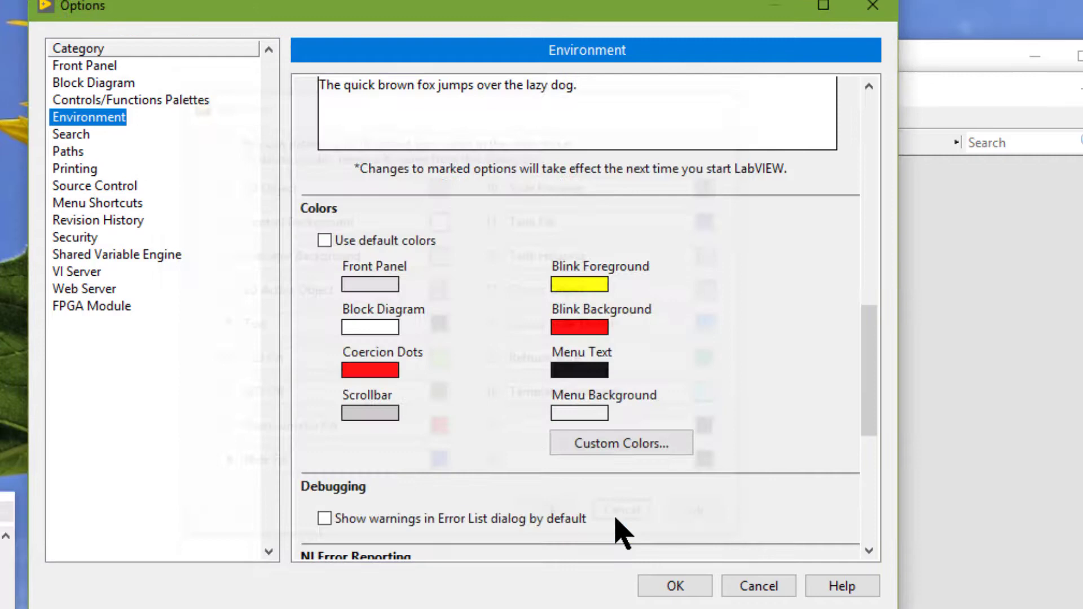
- Cancel the Options dialog, select the Coloring tool again and open the panel's colour picker
left_click(766, 586)
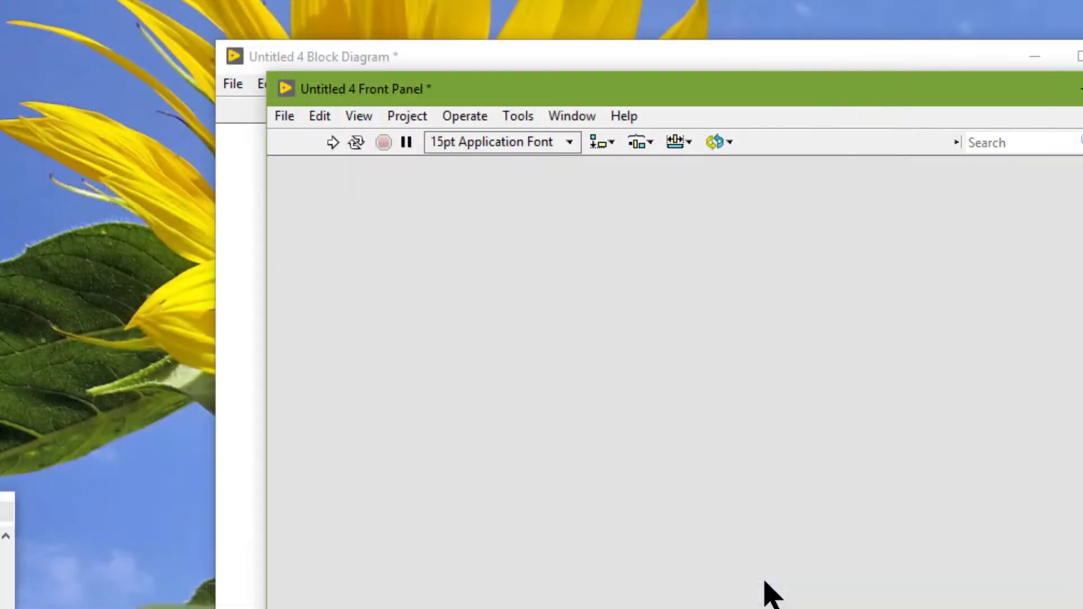
right_click(627, 410, "shift")
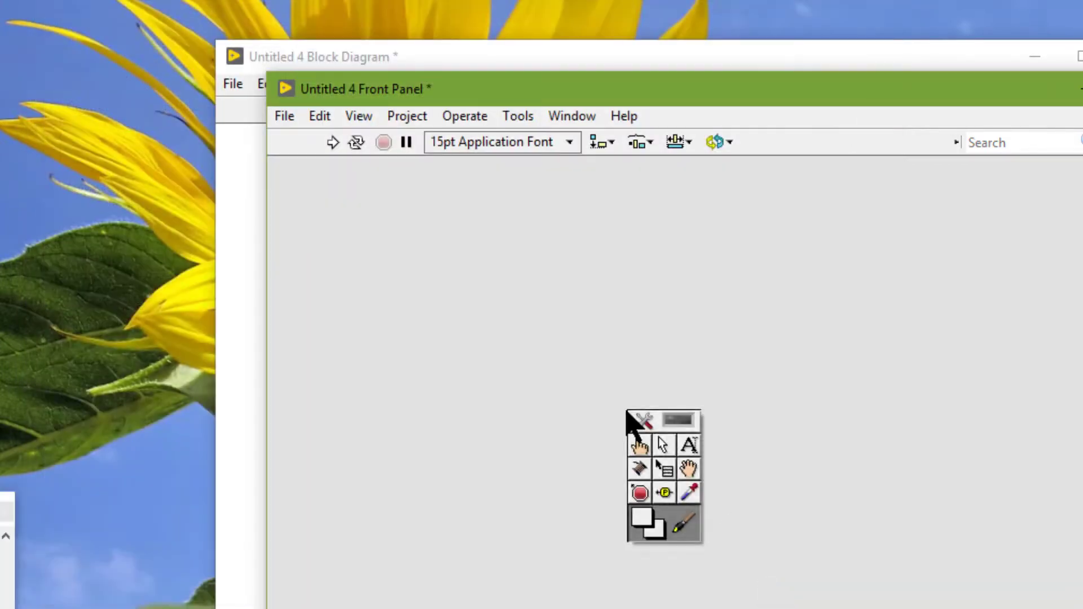
left_click(679, 528)
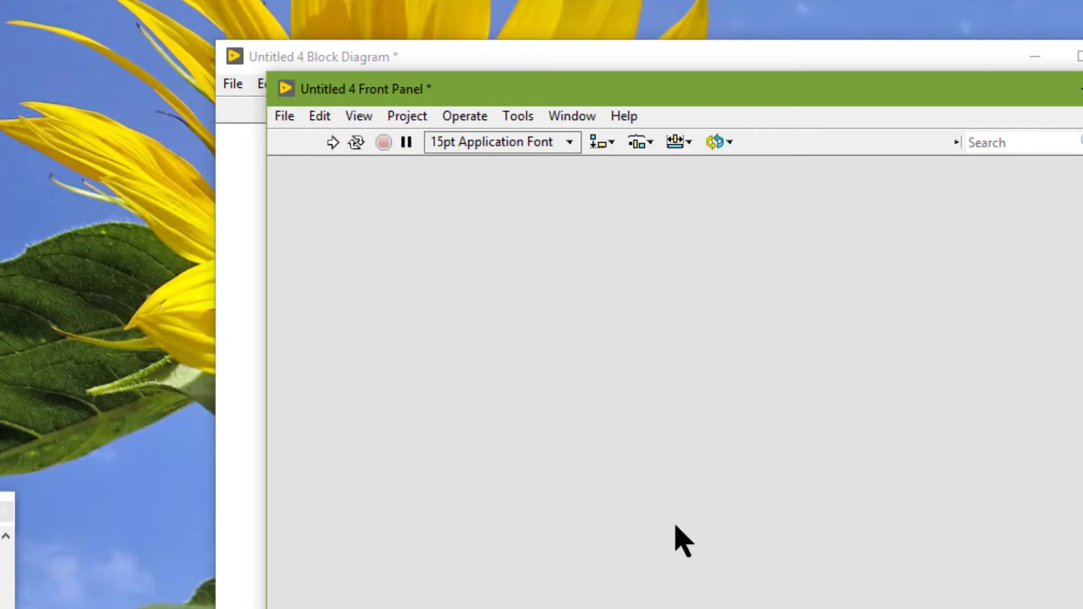
left_click(551, 255)
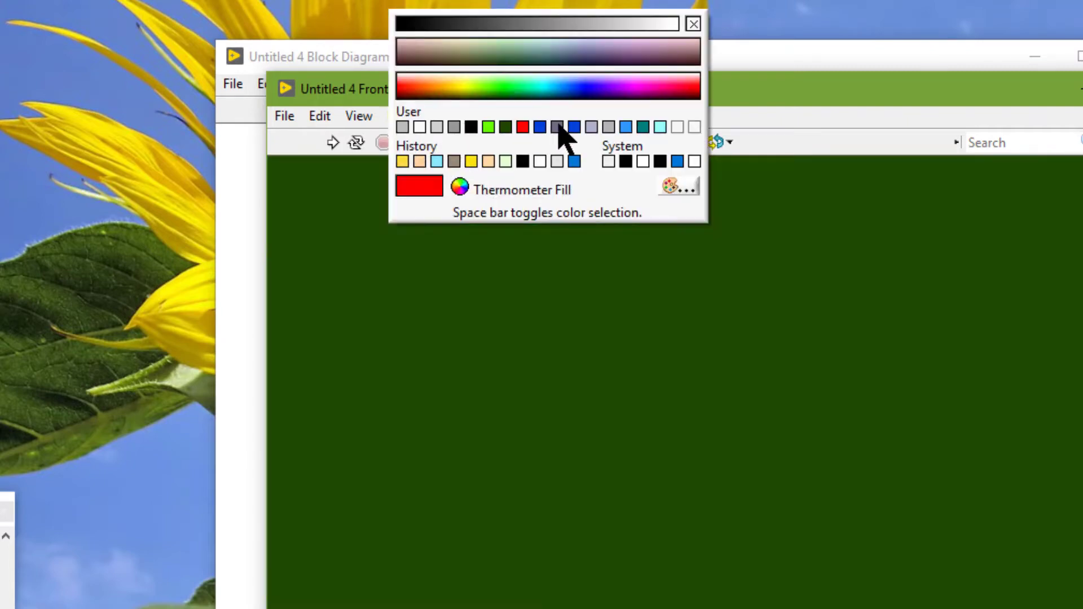